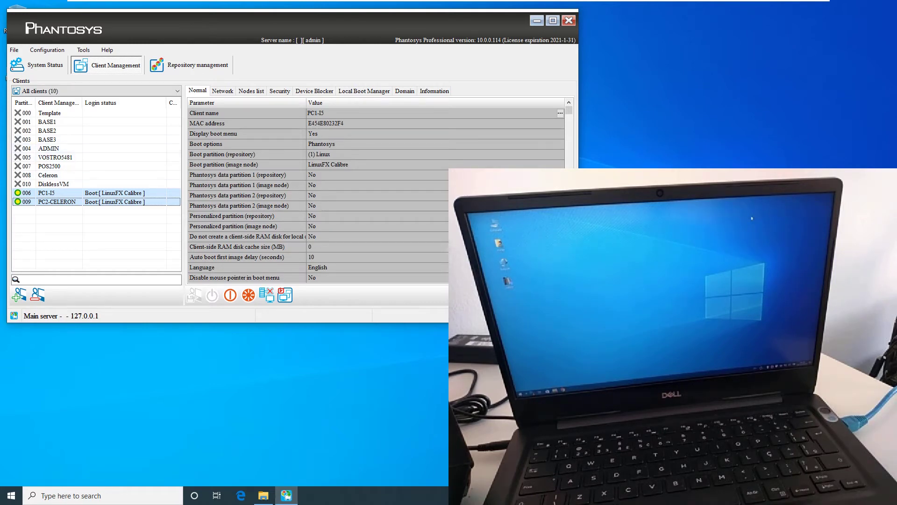
# - Examine the Windows10 image nodes in the Win10 repository and their properties, starting from the PC1-I5 client
pyautogui.click(98, 229)
pyautogui.click(98, 193)
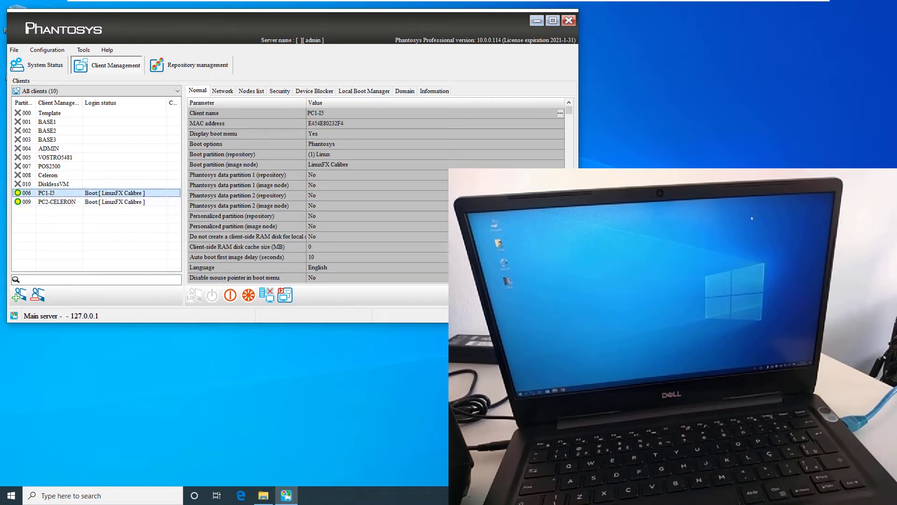
pyautogui.click(190, 65)
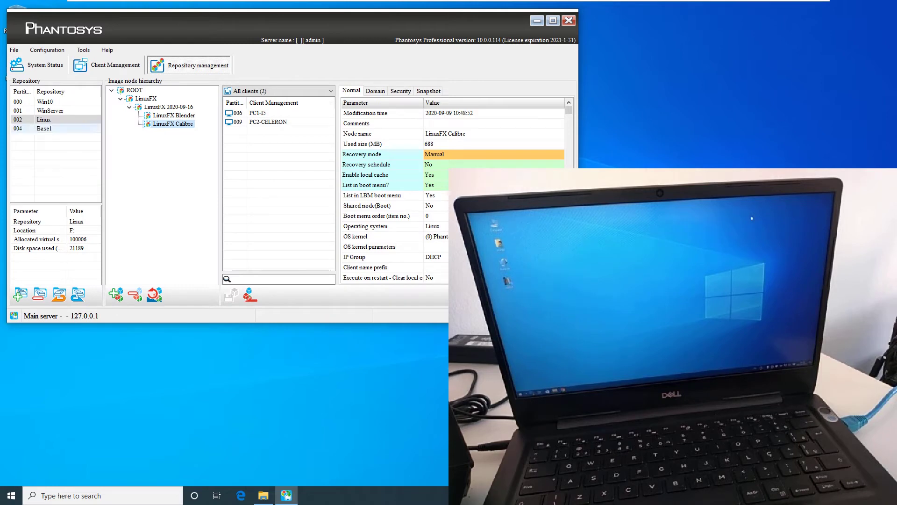
pyautogui.click(52, 102)
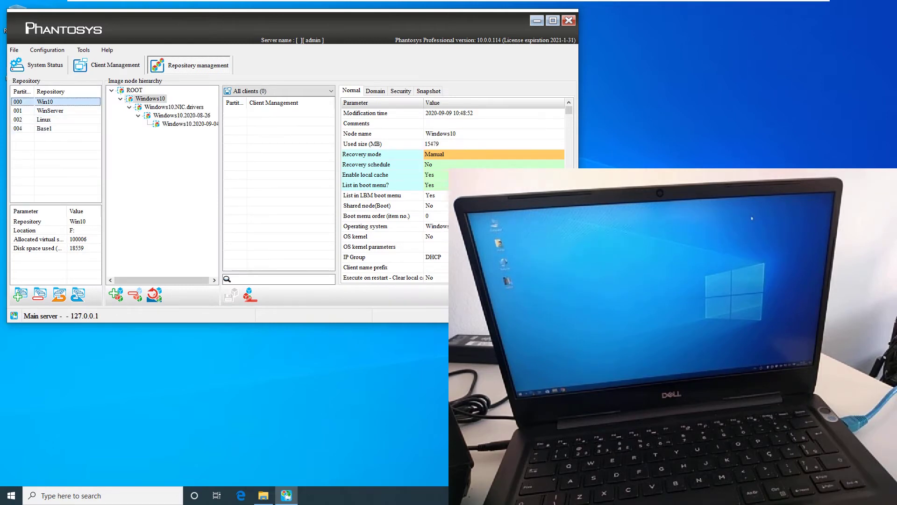
pyautogui.click(173, 123)
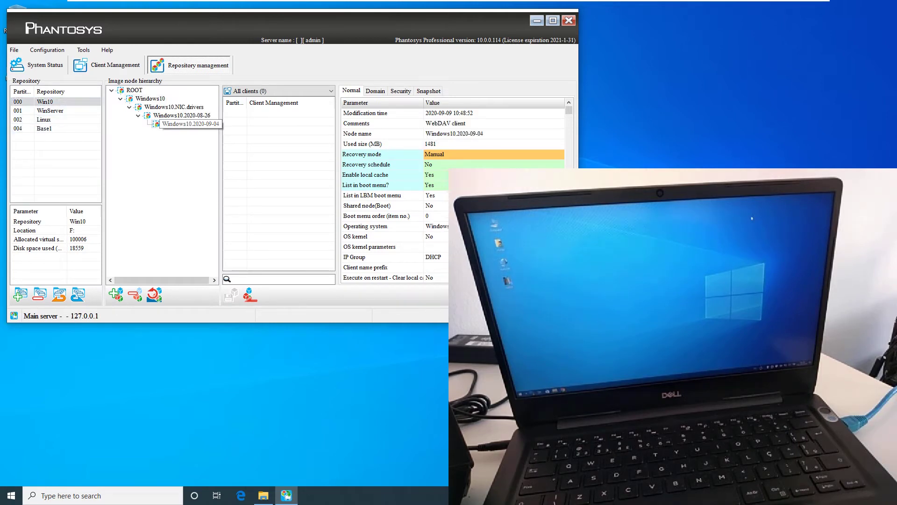
pyautogui.click(181, 116)
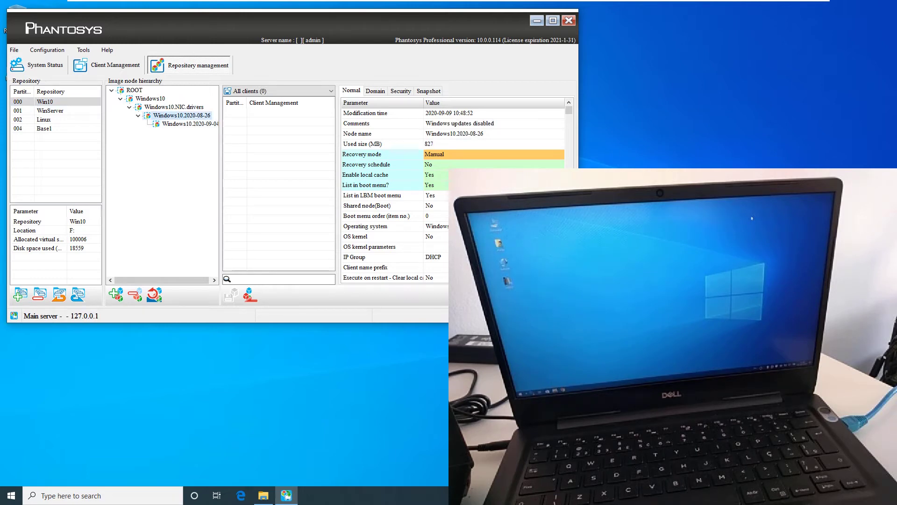
pyautogui.click(150, 98)
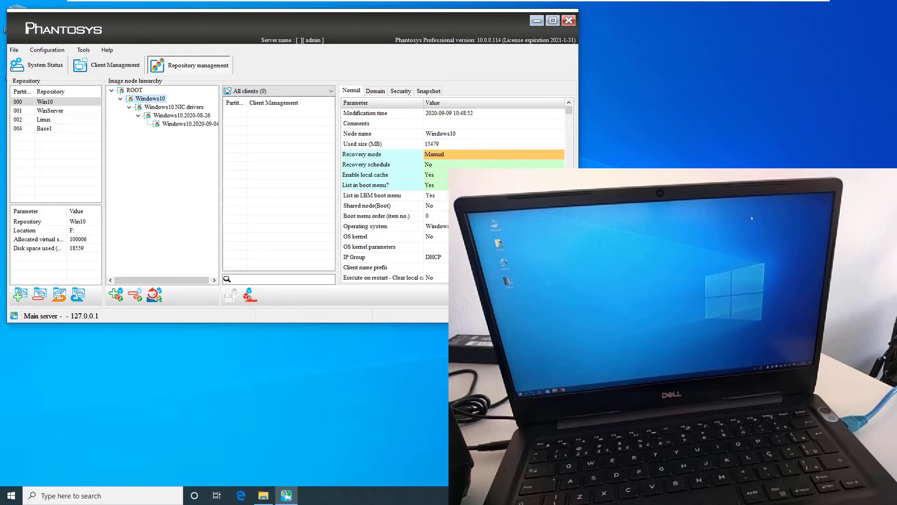
pyautogui.click(174, 107)
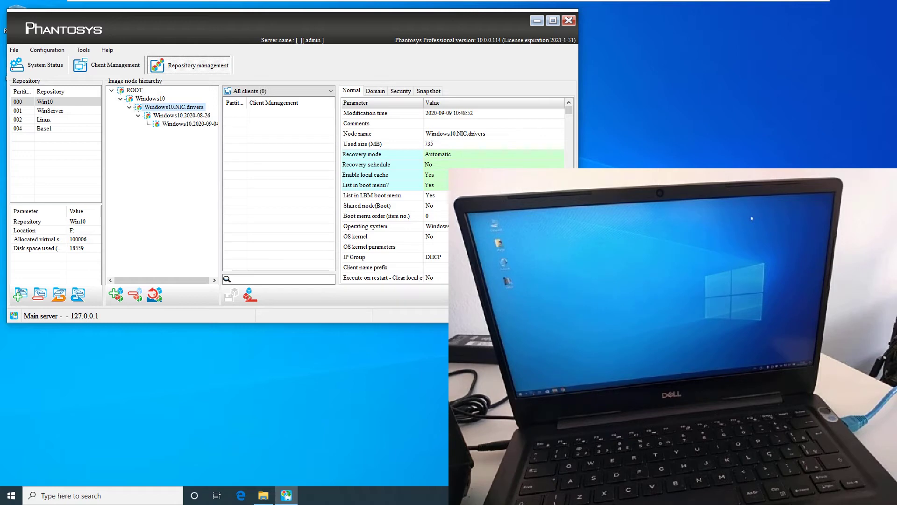
# - Add the PC1-I5 client to the Windows10.2020-08-26 image node in the Win10 repository
pyautogui.click(182, 115)
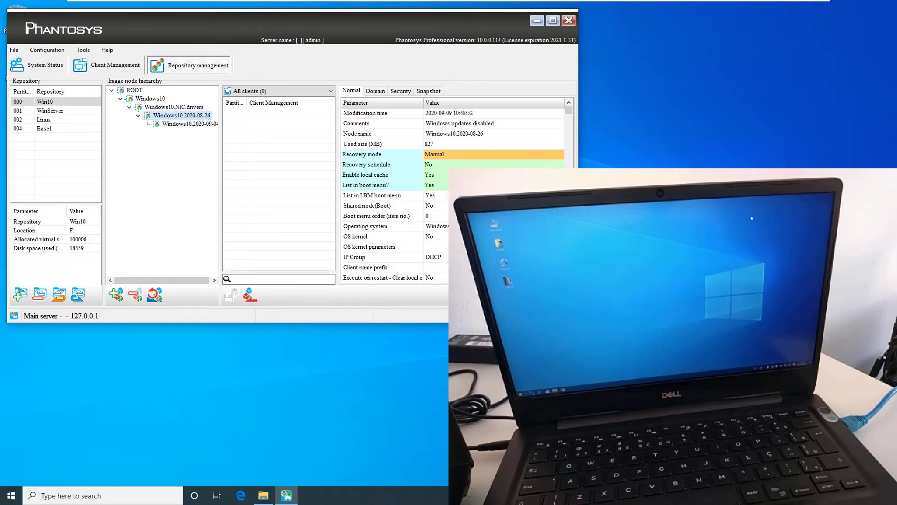
pyautogui.rightClick(196, 116)
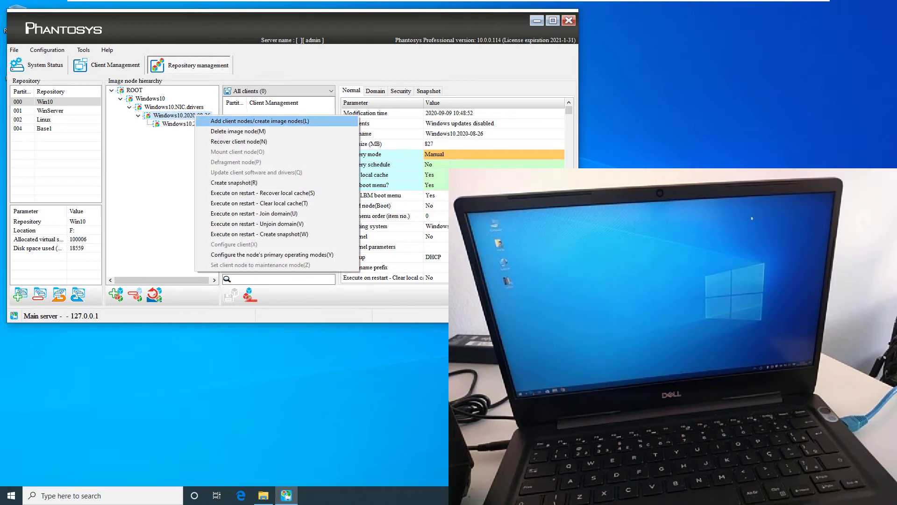
pyautogui.press('Return')
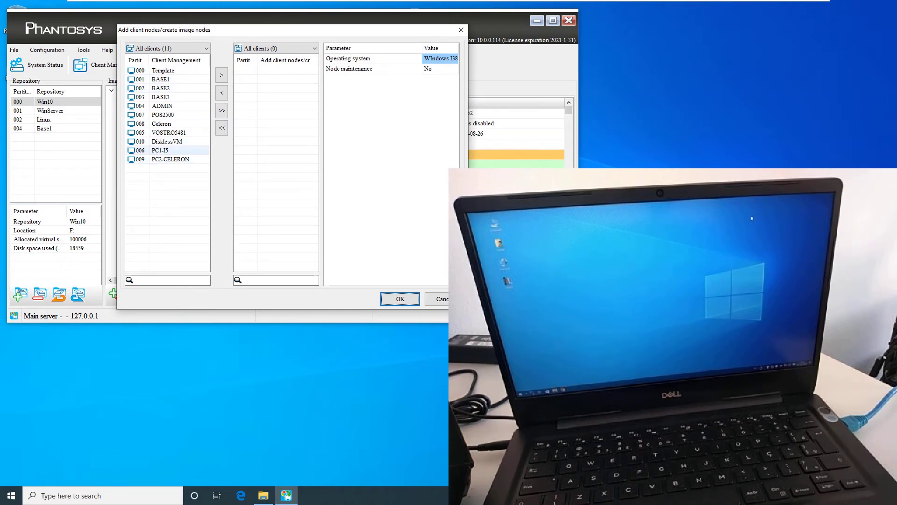
pyautogui.click(160, 150)
pyautogui.click(222, 75)
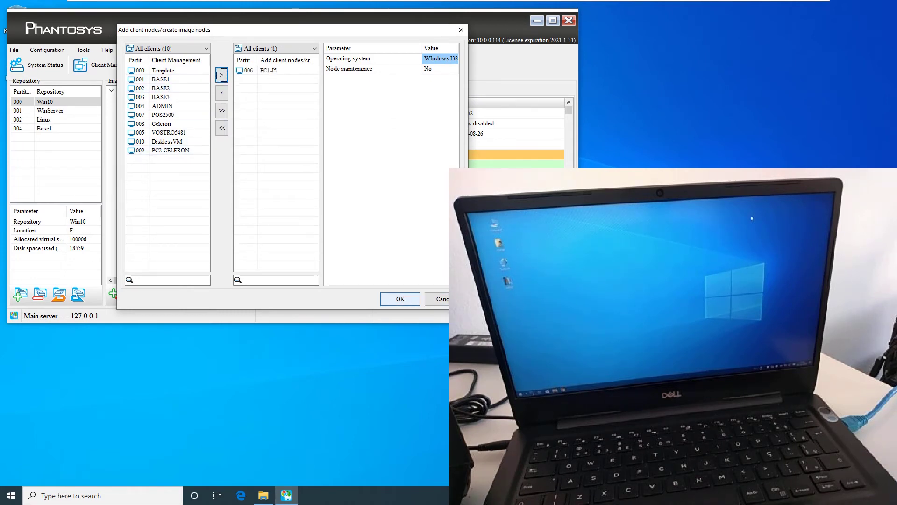
pyautogui.click(400, 298)
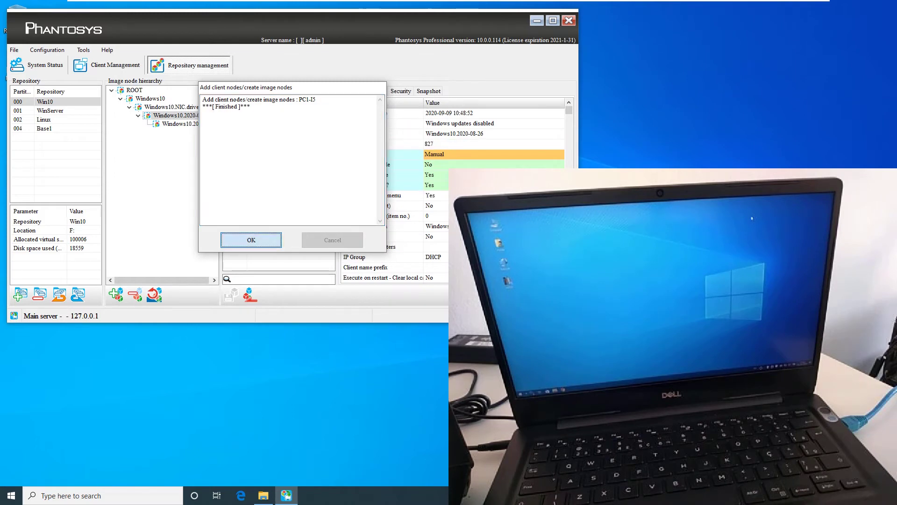
pyautogui.press('Return')
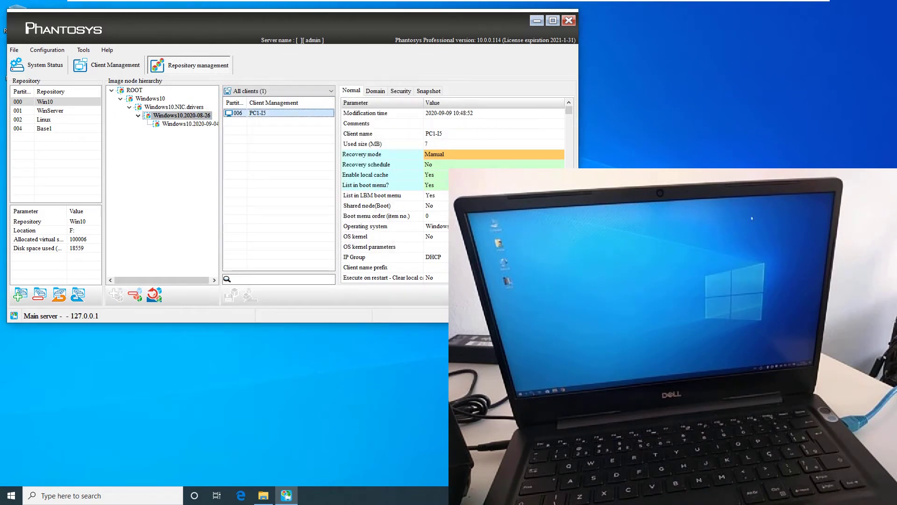
# - Reboot the PC1-I5 client from client management and confirm the restart
pyautogui.click(106, 65)
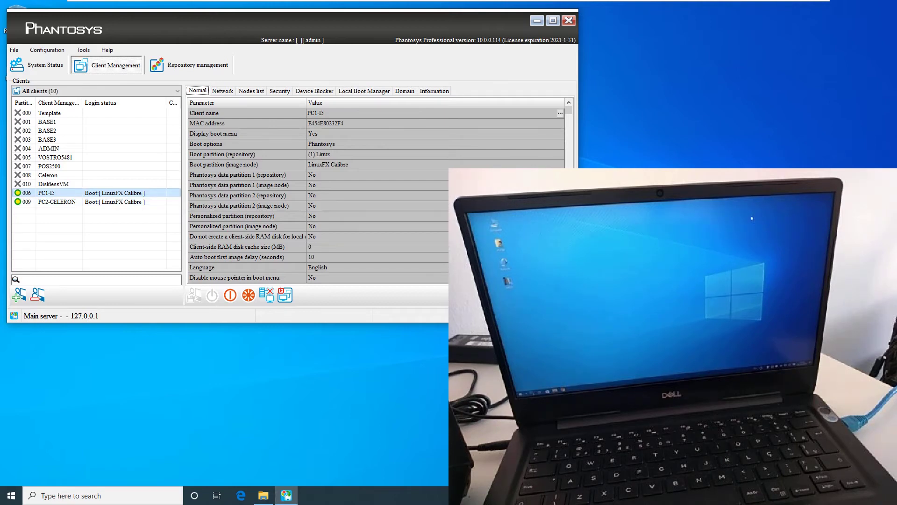
pyautogui.rightClick(72, 195)
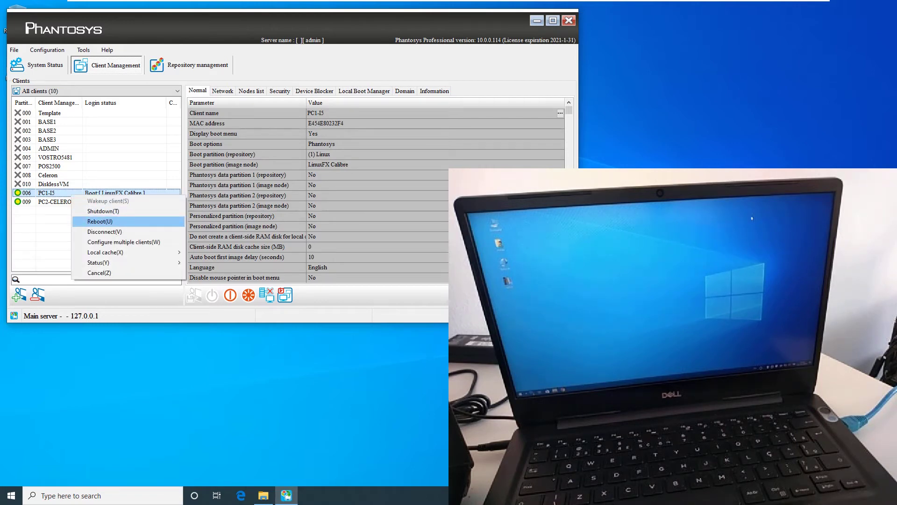
pyautogui.click(101, 221)
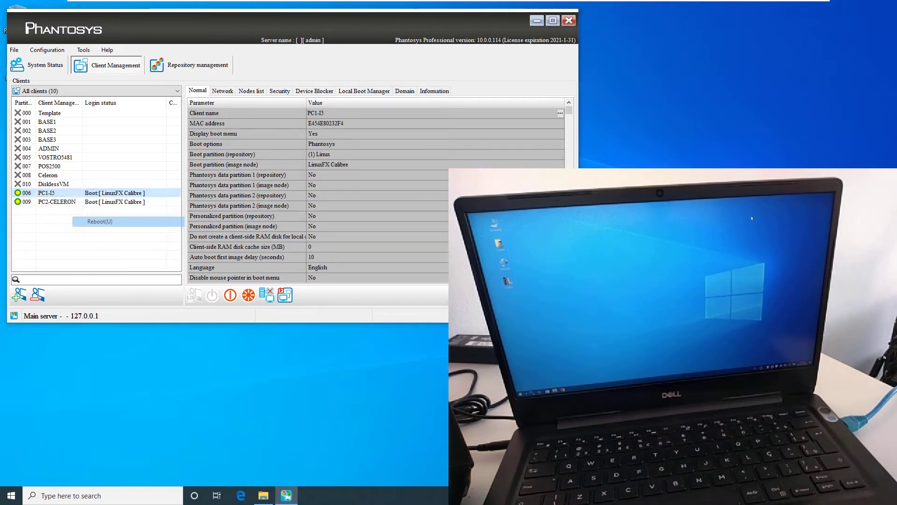
pyautogui.click(442, 279)
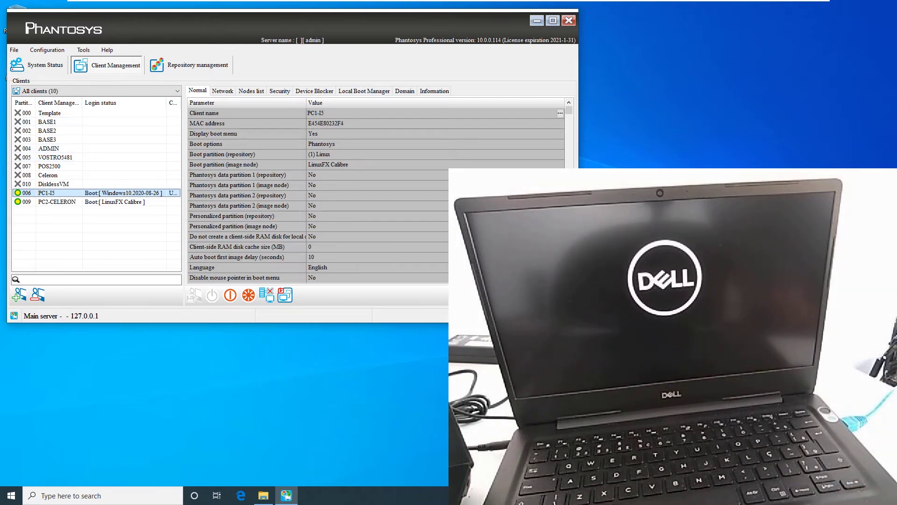
# - Check the server's system status and connection details, then return to client management
pyautogui.click(37, 65)
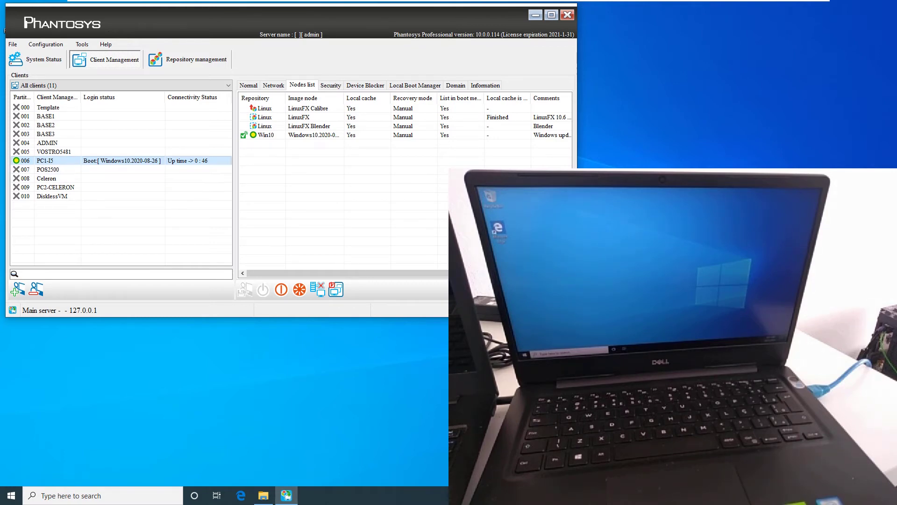
pyautogui.click(36, 59)
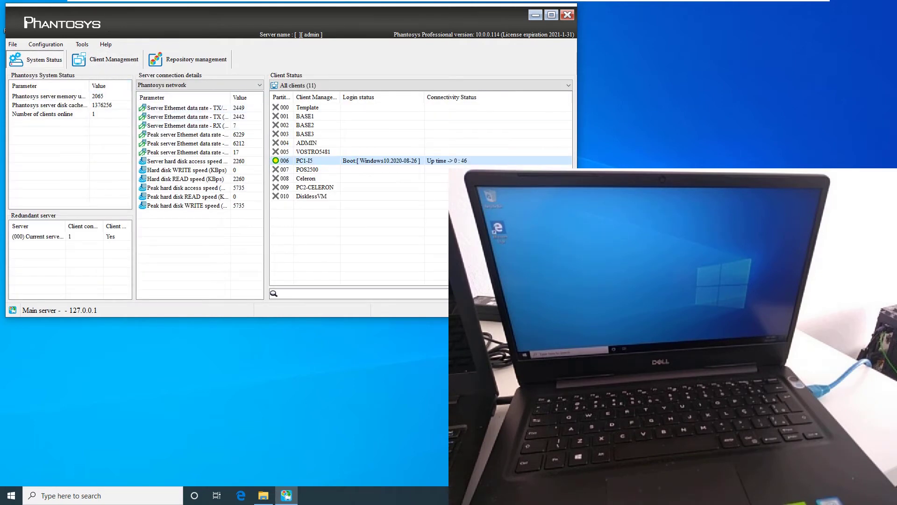
pyautogui.click(187, 59)
pyautogui.click(106, 60)
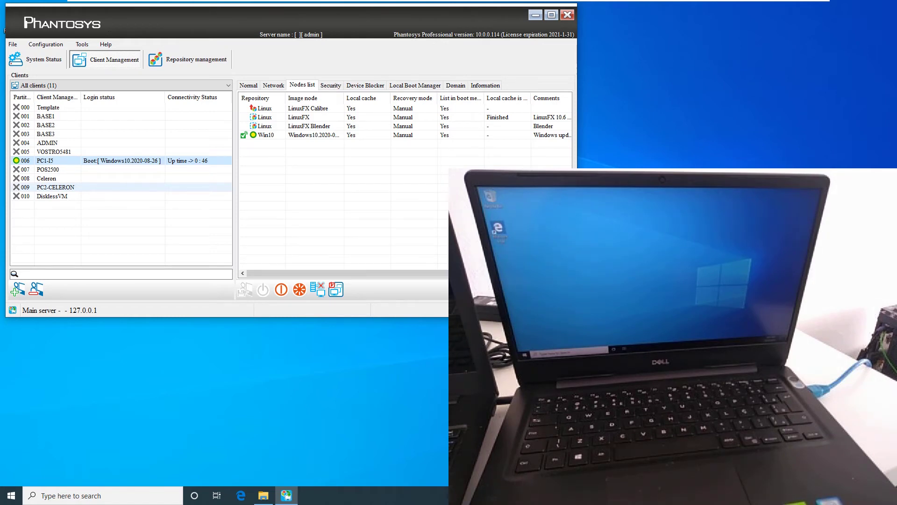
# - View only the demo group in the client list, then show all clients again
pyautogui.click(123, 85)
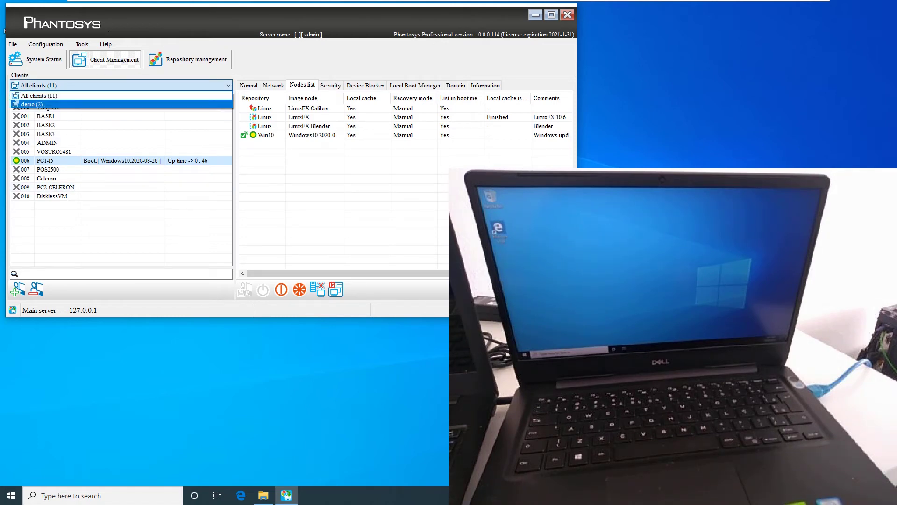
pyautogui.click(31, 103)
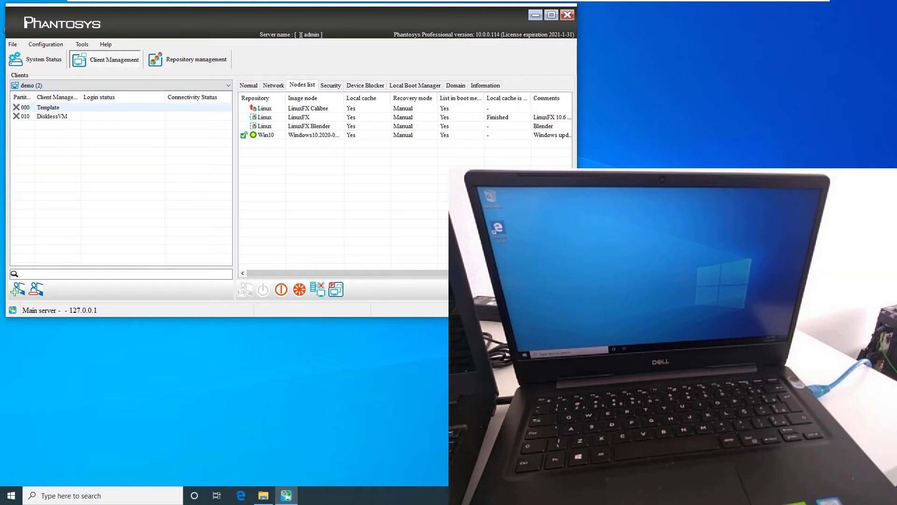
pyautogui.click(122, 85)
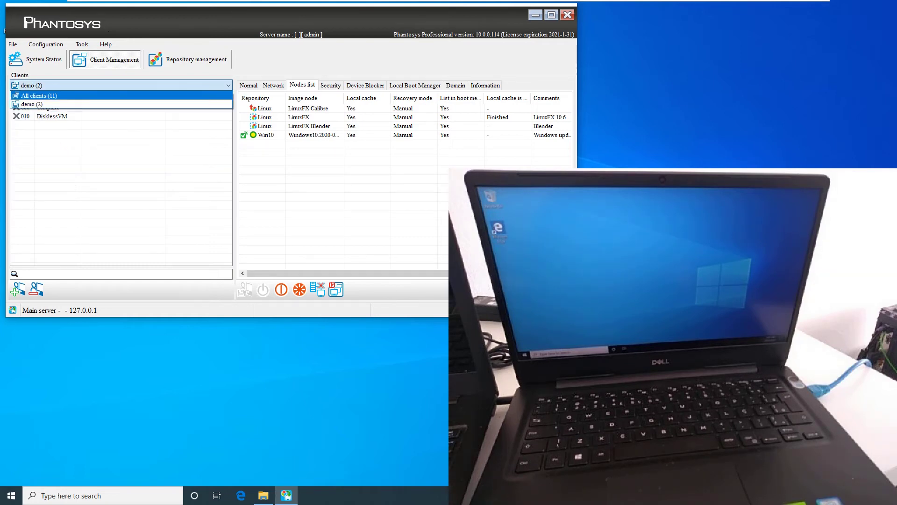
pyautogui.click(39, 96)
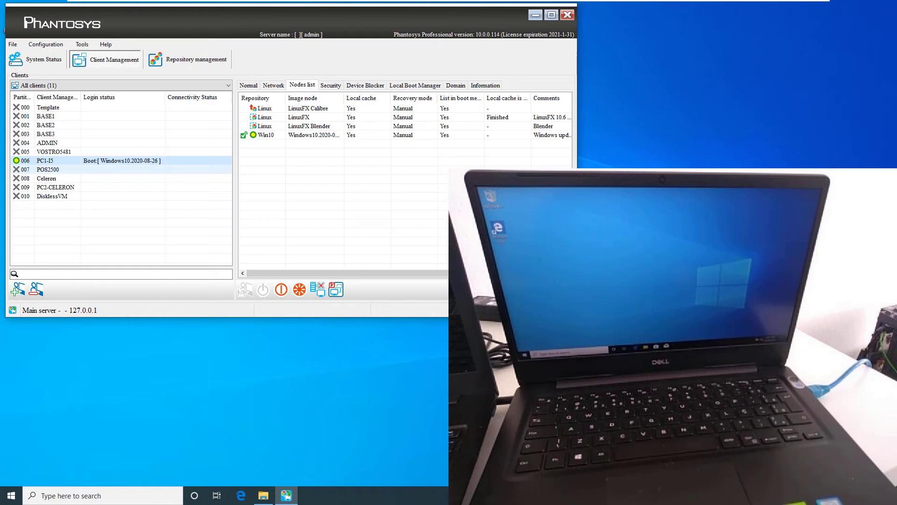
# - Start downloading the full image to PC1-I5's local cache and check the server's data rates in the system status
pyautogui.rightClick(148, 161)
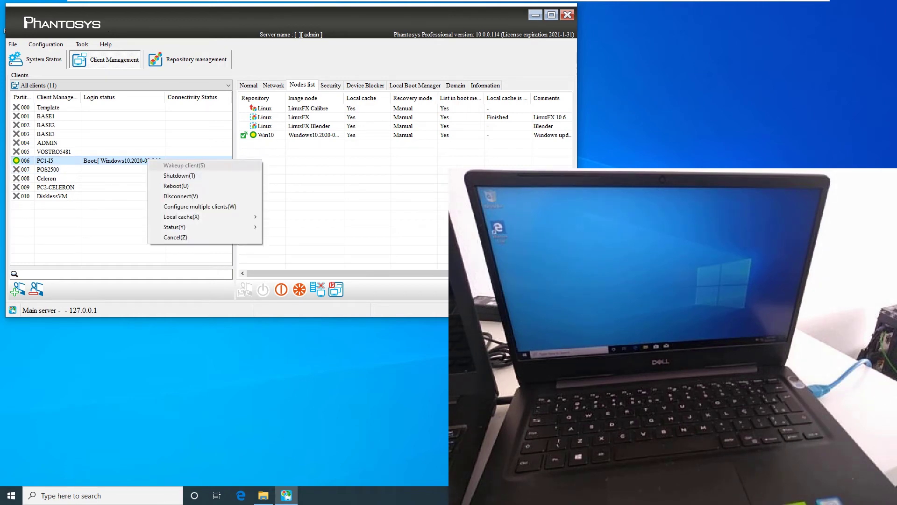
pyautogui.moveTo(187, 216)
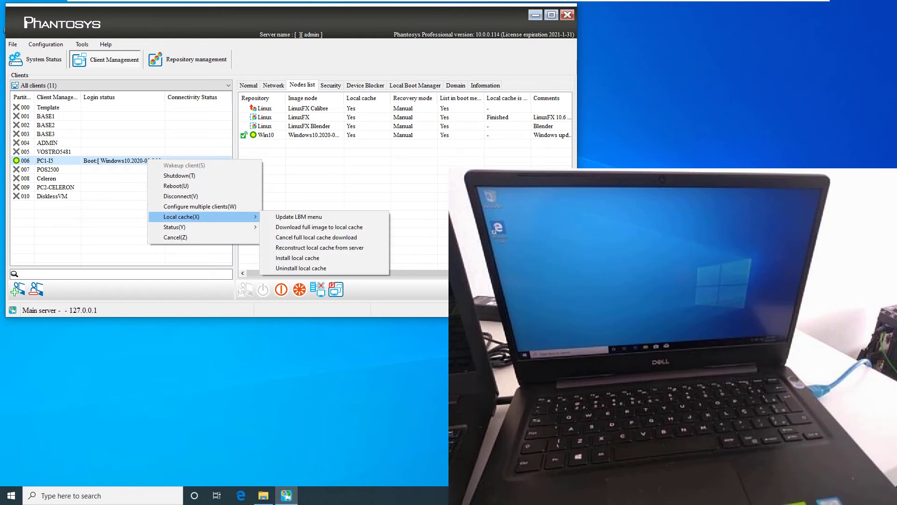
pyautogui.click(319, 227)
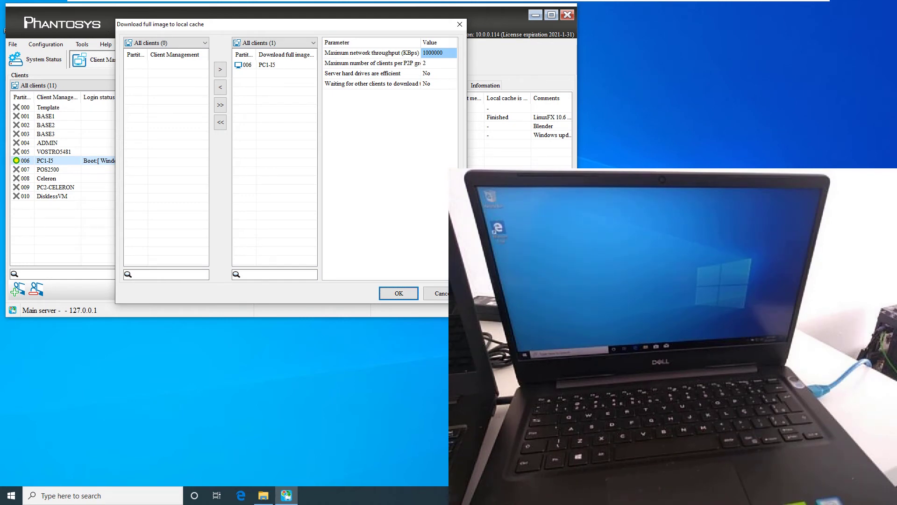
pyautogui.click(399, 293)
pyautogui.press('Return')
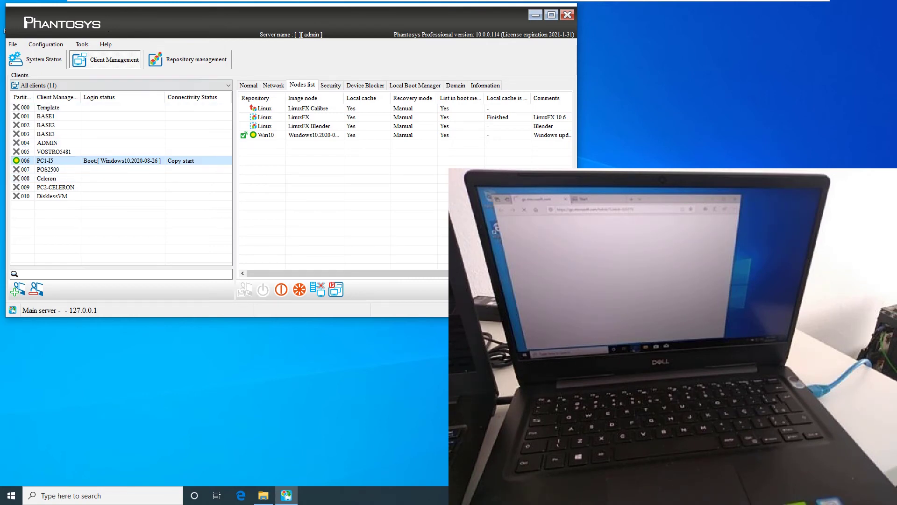
pyautogui.click(36, 59)
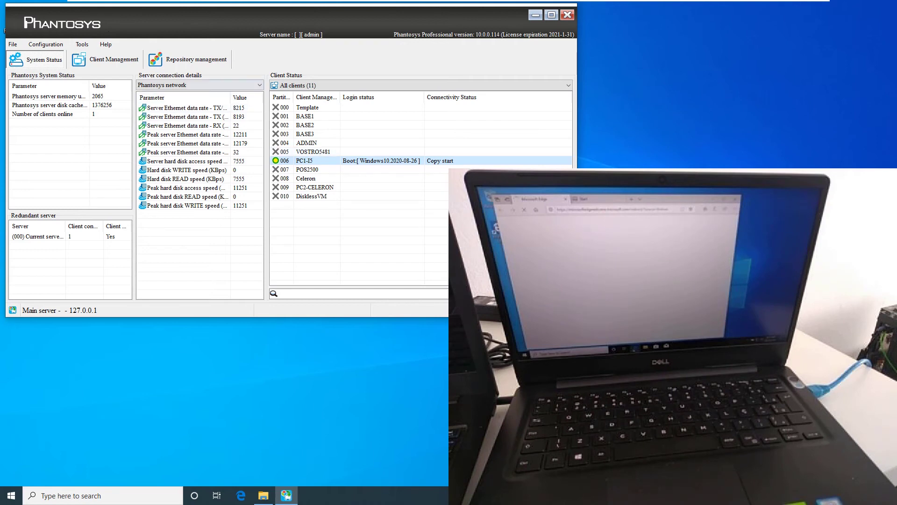
pyautogui.click(106, 59)
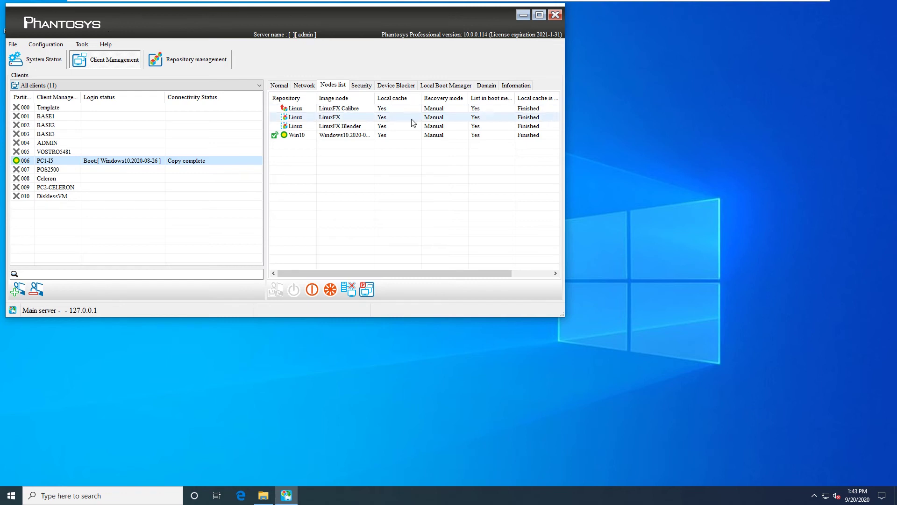
# - Restart the PC1-I5 client with its full local cache in place
pyautogui.rightClick(131, 164)
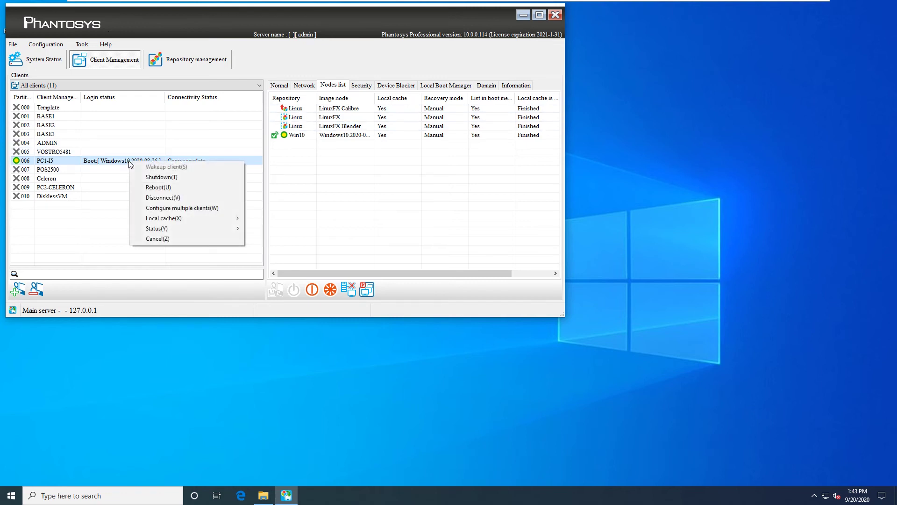
pyautogui.click(160, 189)
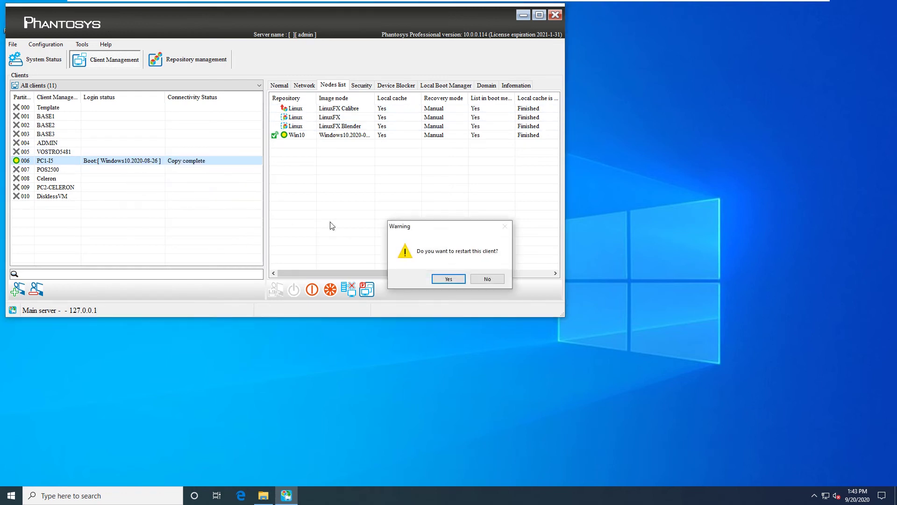
pyautogui.click(444, 280)
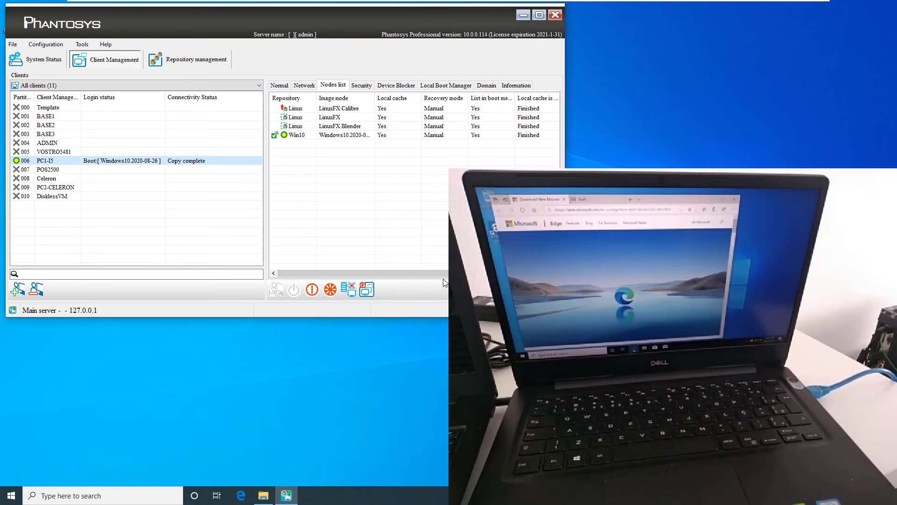